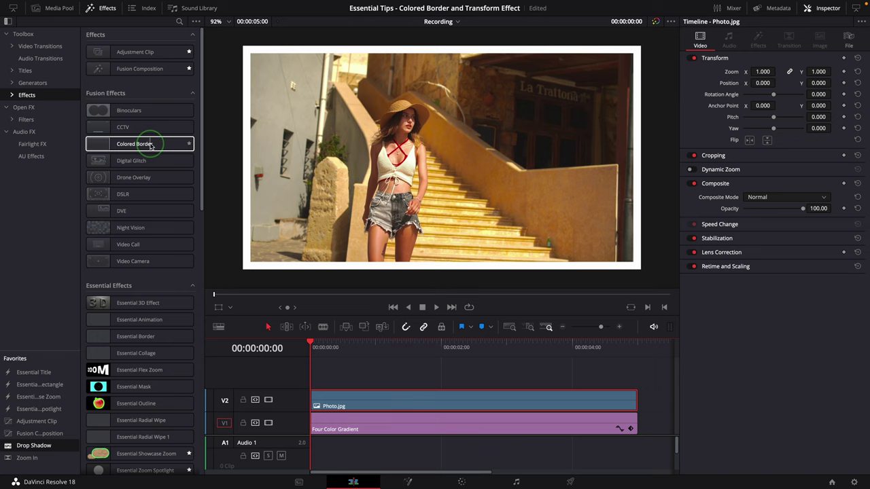
# Drop the Colored Border Fusion effect onto Photo.jpg in the viewer to frame it in white
pyautogui.moveTo(151, 145); pyautogui.dragTo(354, 154)
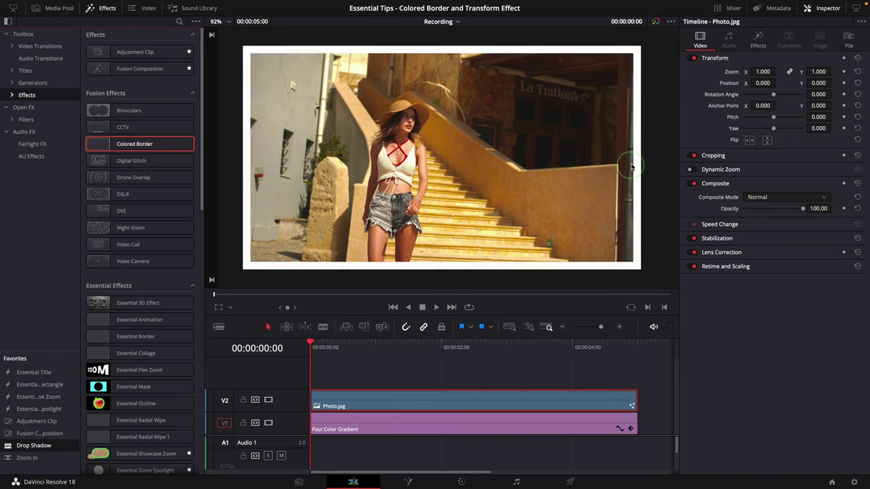
# Thin the white border to Border Width -0.031 and reset Corner Radius to square
pyautogui.click(755, 41)
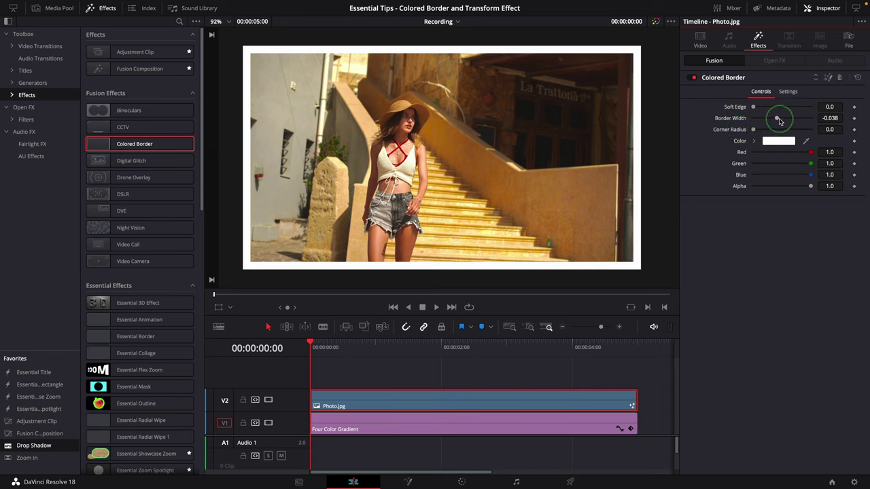
pyautogui.moveTo(779, 121); pyautogui.dragTo(842, 158)
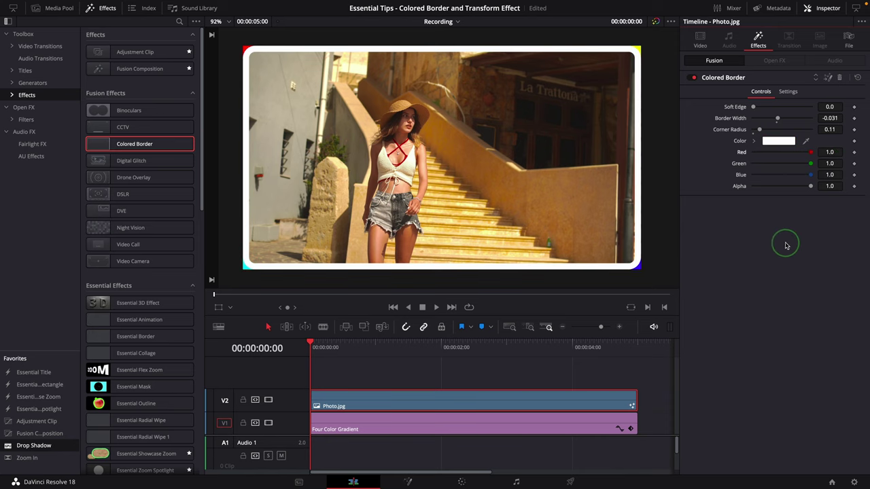
pyautogui.doubleClick(733, 130)
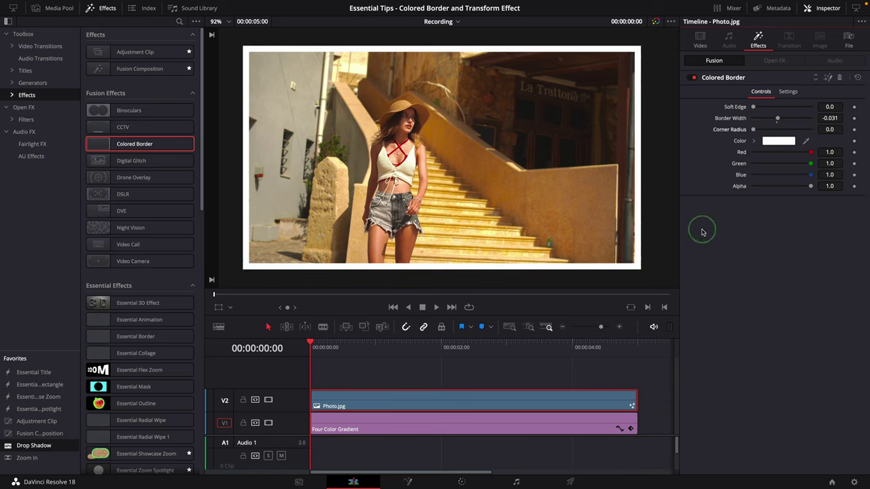
# Test rotating and zooming the photo, then reset Rotation Angle to 0 and Zoom to 1.000
pyautogui.click(700, 41)
pyautogui.moveTo(760, 73); pyautogui.dragTo(771, 96)
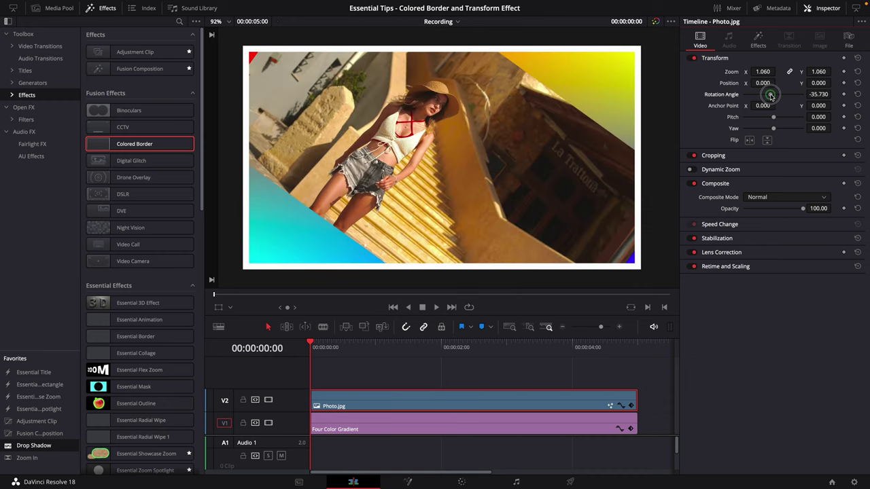
pyautogui.doubleClick(722, 94)
pyautogui.doubleClick(731, 71)
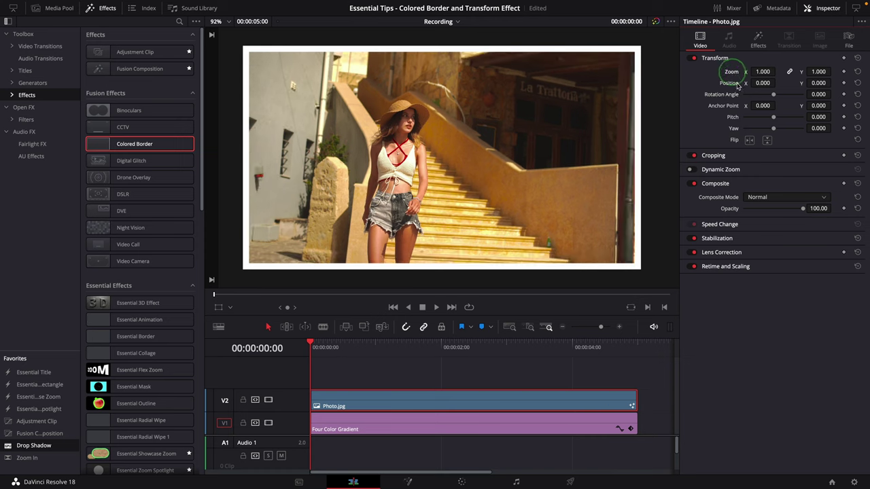
pyautogui.click(694, 267)
# Nest Photo.jpg into a new Compound Clip 4
pyautogui.rightClick(455, 399)
pyautogui.click(509, 141)
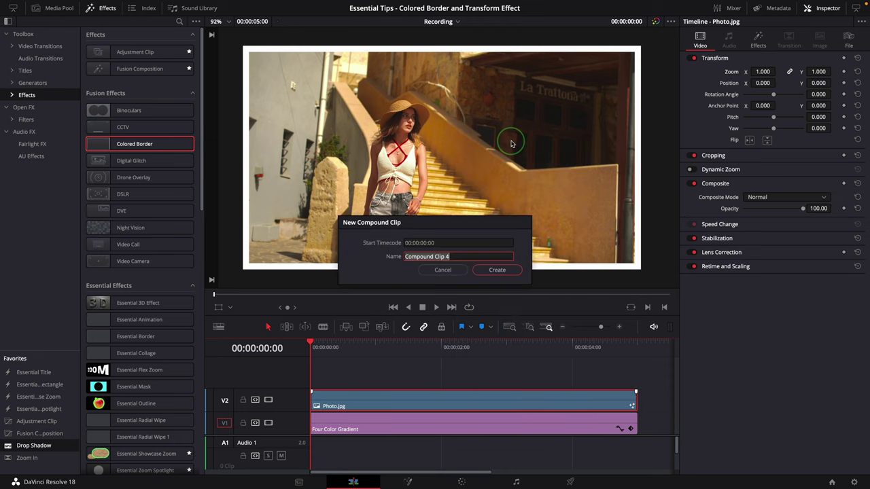
pyautogui.click(498, 272)
# Scale the compound clip to 0.570 zoom, rotate it 13.740, and add Drop Shadow from Favorites
pyautogui.click(702, 81)
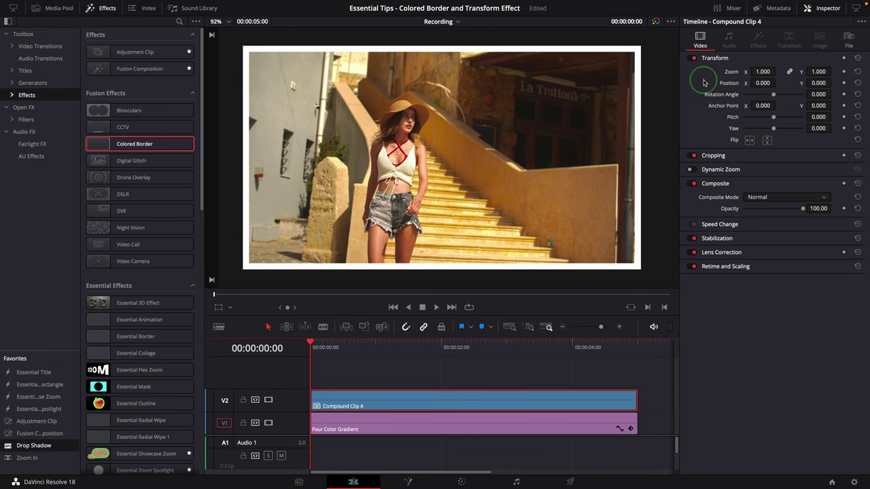
pyautogui.moveTo(764, 78); pyautogui.dragTo(643, 108)
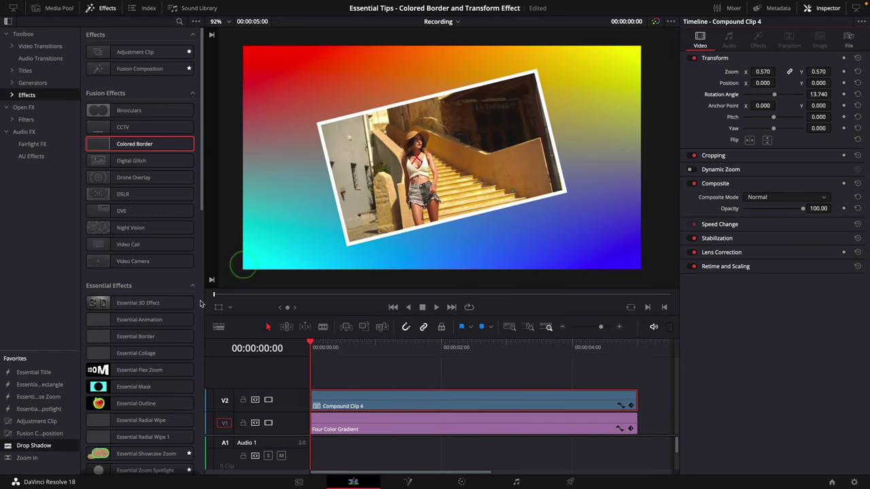
pyautogui.moveTo(27, 445); pyautogui.dragTo(496, 193)
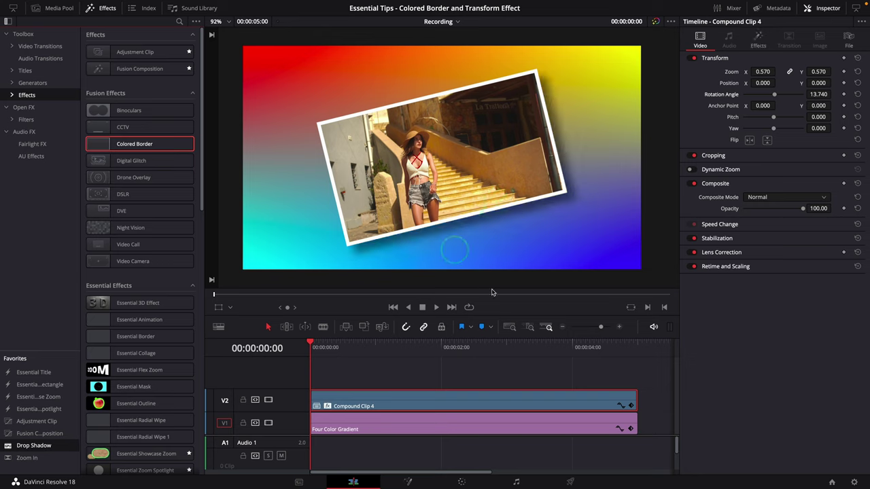
# Open Compound Clip 4 in the timeline and turn the inner photo's border magenta by lowering Green
pyautogui.rightClick(455, 402)
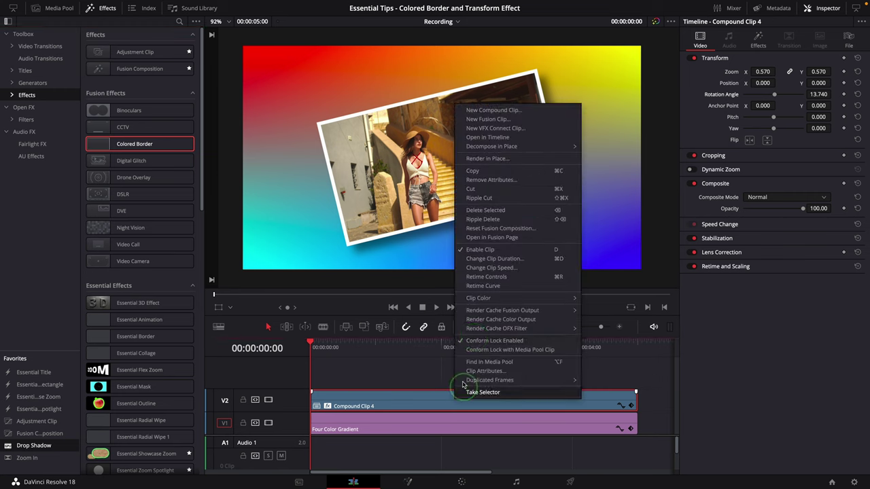
pyautogui.click(484, 139)
pyautogui.click(379, 384)
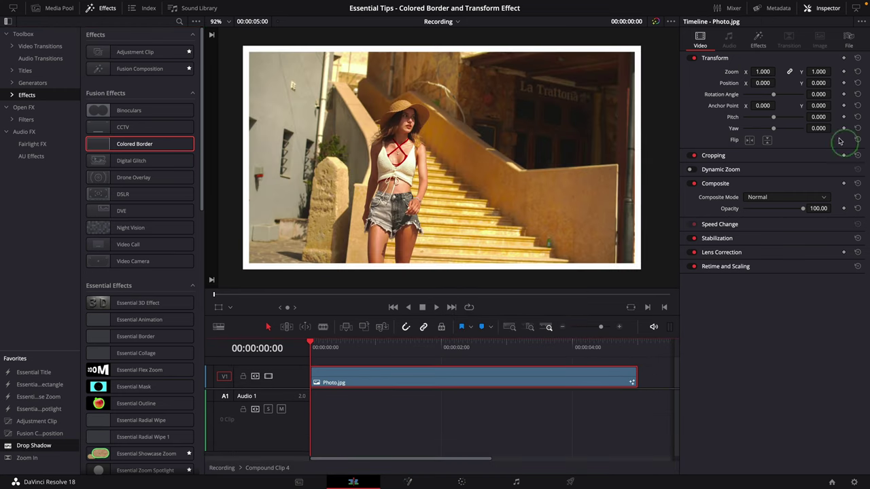
pyautogui.click(757, 39)
pyautogui.moveTo(813, 168); pyautogui.dragTo(769, 164)
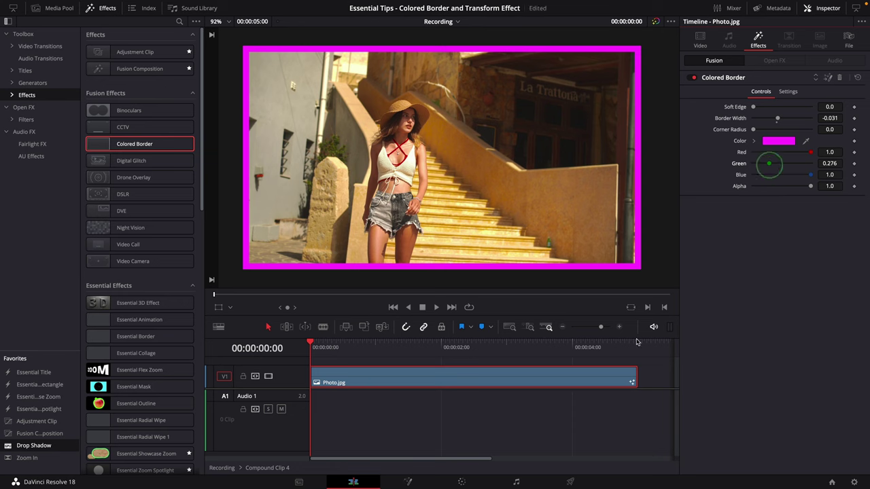
# Return to the Recording timeline, put the playhead at 00:00:02:11 and select Photo.jpg
pyautogui.click(222, 468)
pyautogui.click(465, 347)
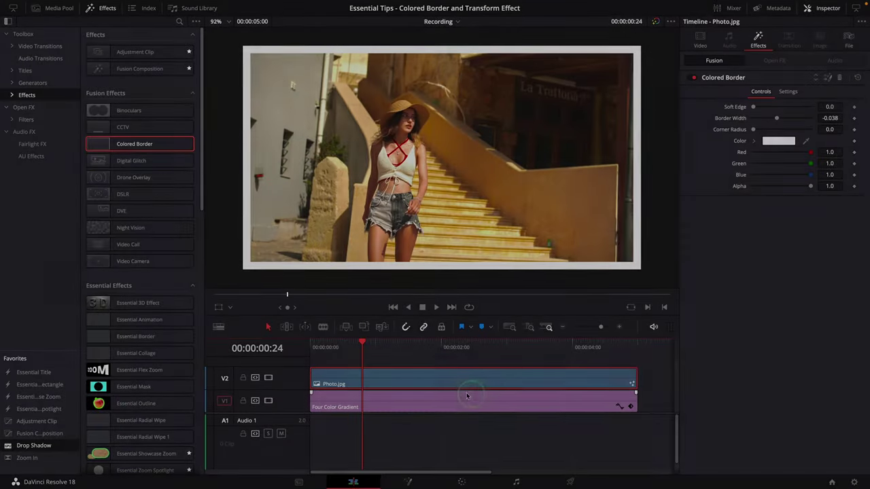
pyautogui.click(412, 382)
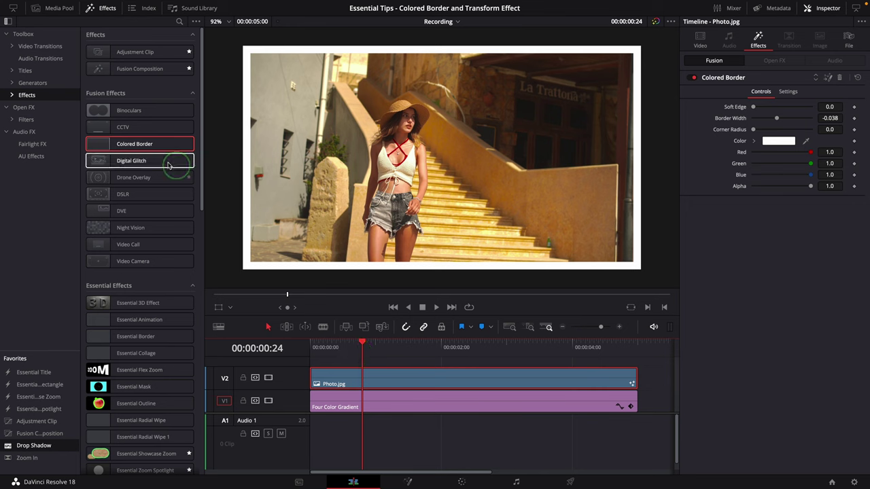
# Apply the Resolve FX Transform filter from Open FX to Photo.jpg and set its Zoom to 0.745
pyautogui.click(21, 120)
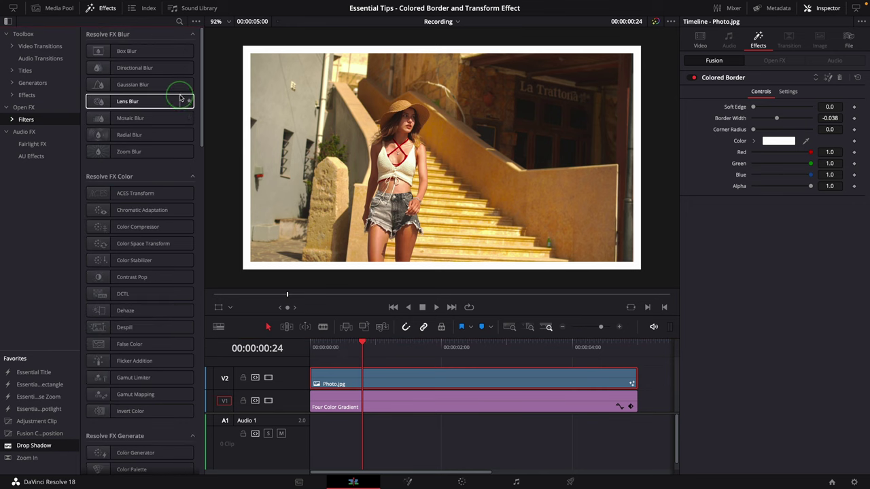
pyautogui.moveTo(202, 88); pyautogui.dragTo(203, 454)
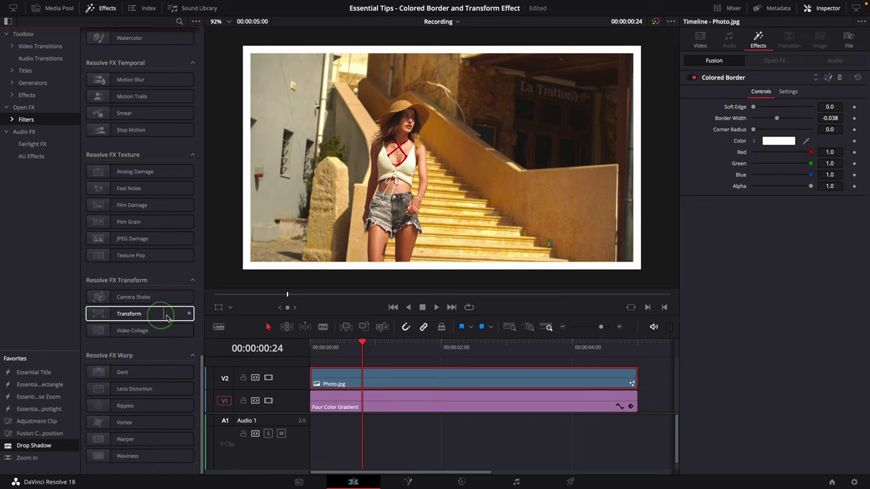
pyautogui.moveTo(148, 316); pyautogui.dragTo(447, 202)
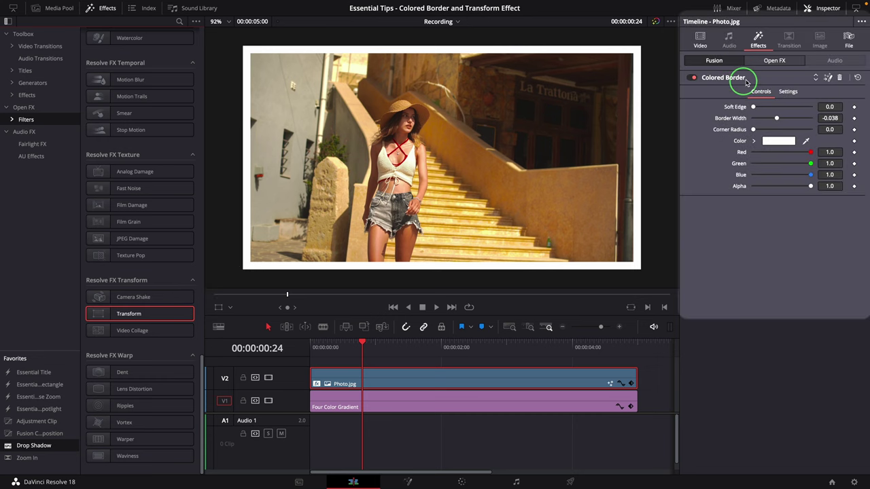
pyautogui.click(782, 62)
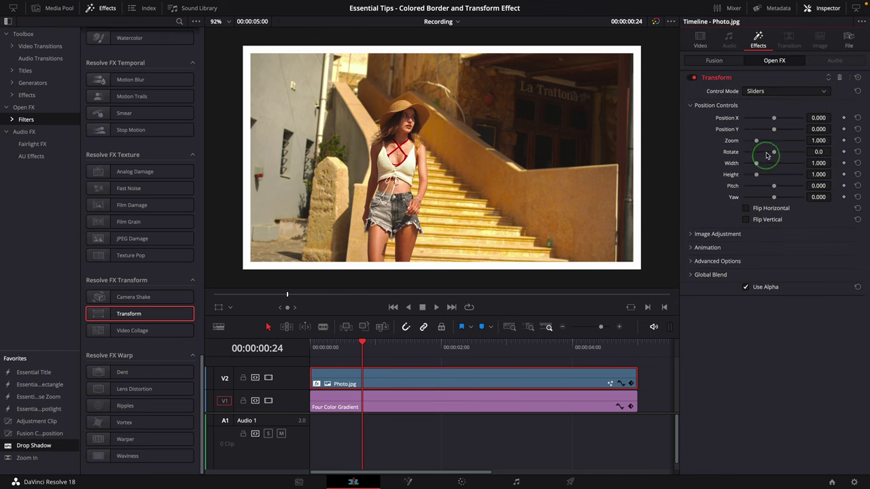
pyautogui.moveTo(766, 144)
pyautogui.mouseDown()
pyautogui.moveTo(751, 142)
pyautogui.moveTo(772, 153)
pyautogui.moveTo(751, 140)
pyautogui.moveTo(764, 157)
pyautogui.moveTo(773, 154)
pyautogui.moveTo(752, 141)
pyautogui.mouseUp()
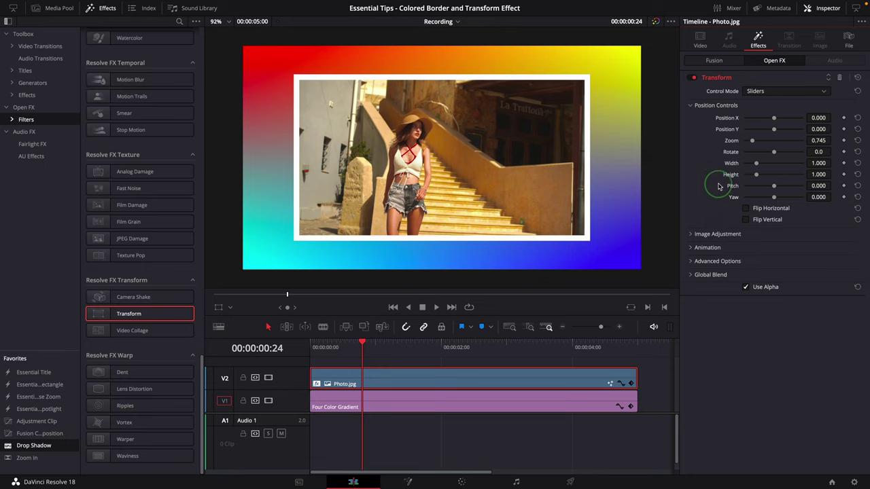
# Set the Colored Border Green to 0.0 for a magenta frame and Corner Radius to 0.181
pyautogui.click(722, 63)
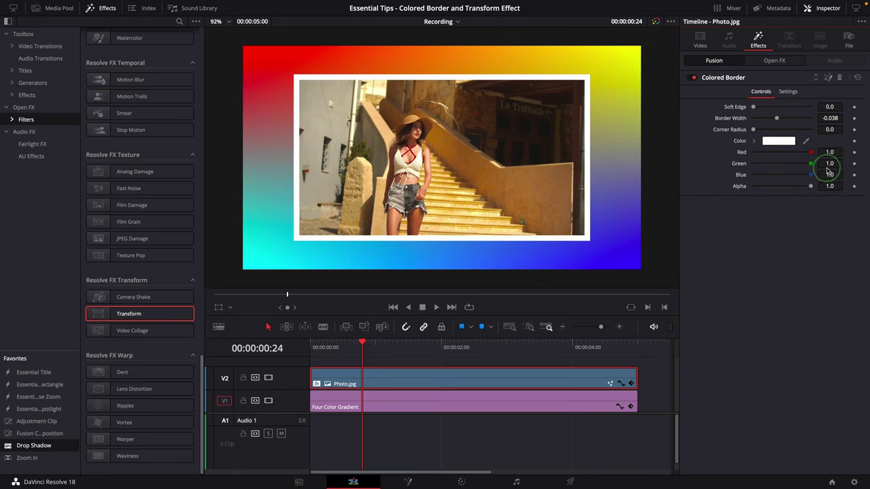
pyautogui.moveTo(813, 165); pyautogui.dragTo(754, 165)
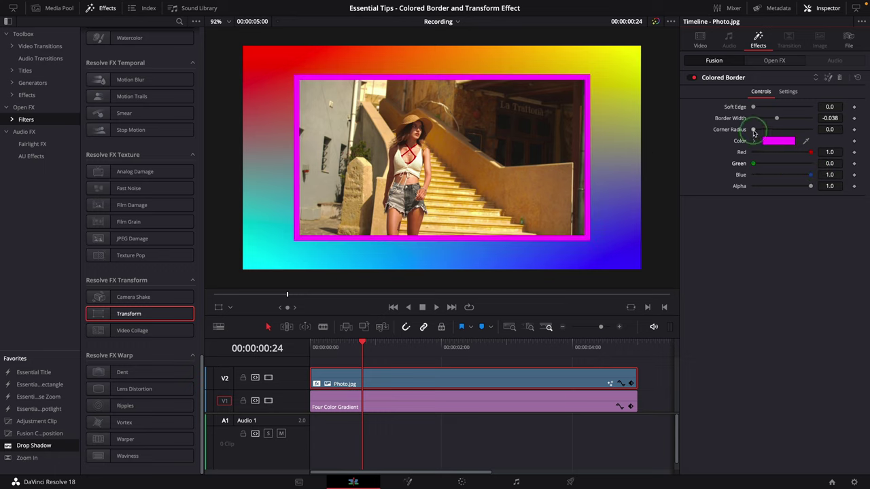
pyautogui.moveTo(753, 132); pyautogui.dragTo(764, 133)
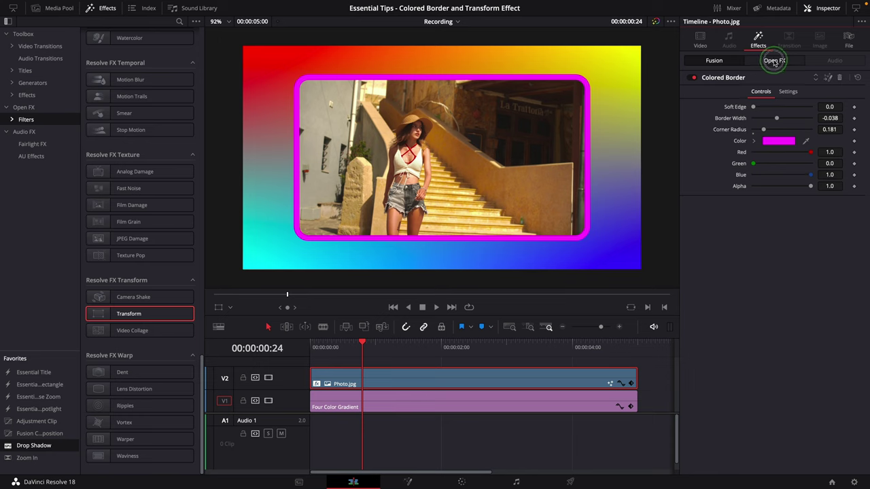
# Switch Transform to Interactive - Canvas control, enable the grid overlay, and skew the photo into perspective
pyautogui.click(773, 61)
pyautogui.click(769, 91)
pyautogui.click(784, 114)
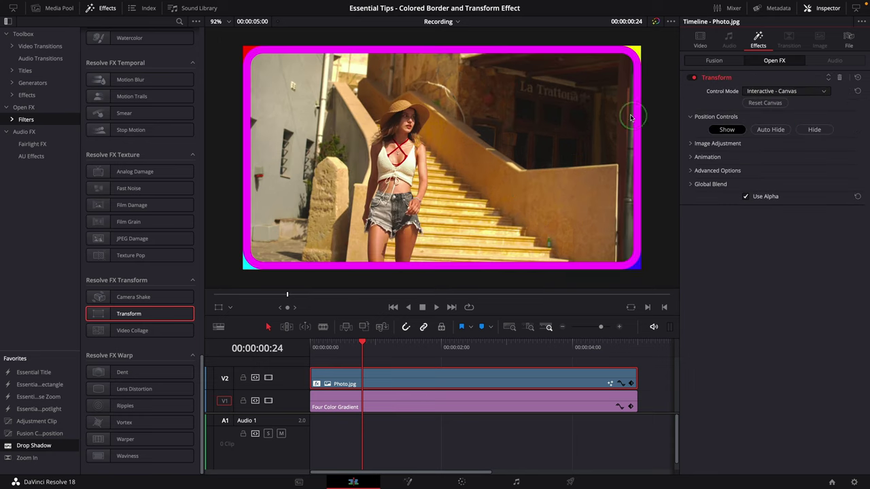
pyautogui.click(226, 308)
pyautogui.click(238, 358)
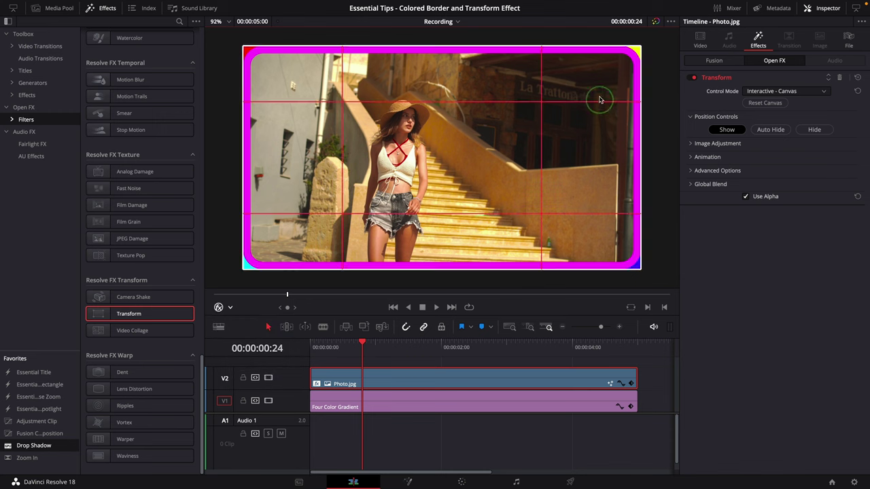
pyautogui.moveTo(602, 100); pyautogui.dragTo(334, 227)
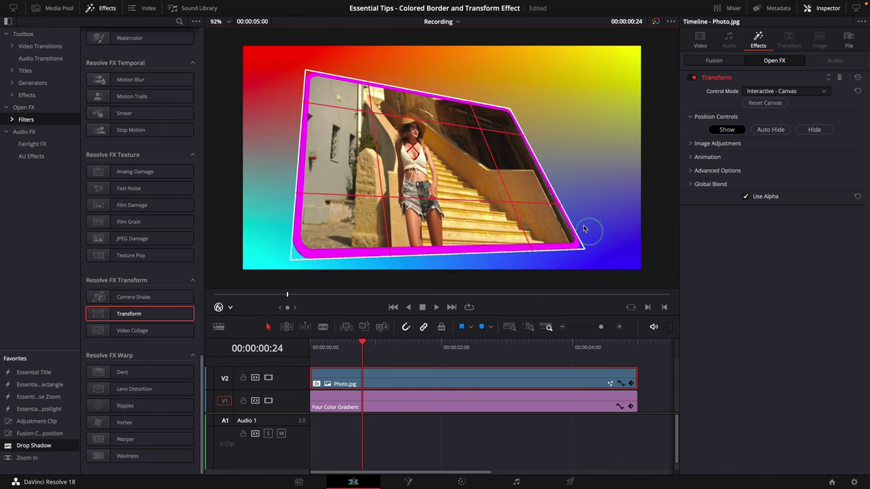
# Switch Transform control to Sliders, tilt the photo to -12.6 degrees, then undo it
pyautogui.click(821, 92)
pyautogui.click(768, 101)
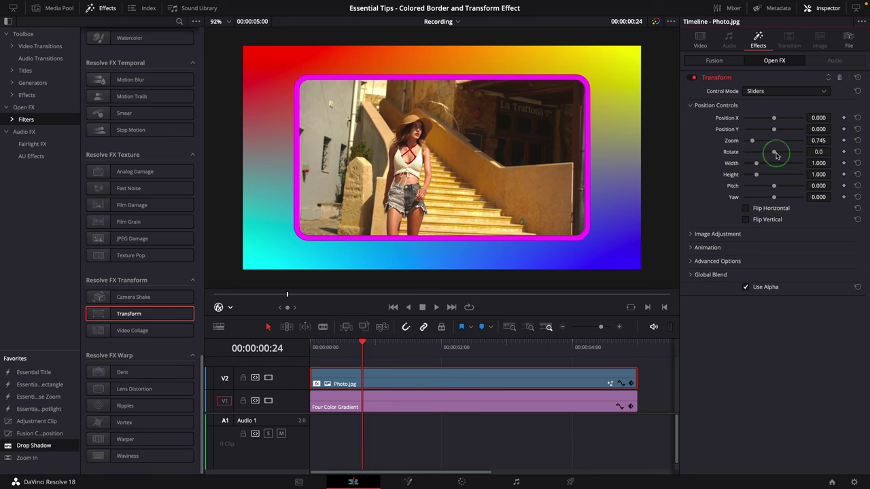
pyautogui.moveTo(776, 155); pyautogui.dragTo(772, 117)
pyautogui.hotkey('ctrl', 'z')
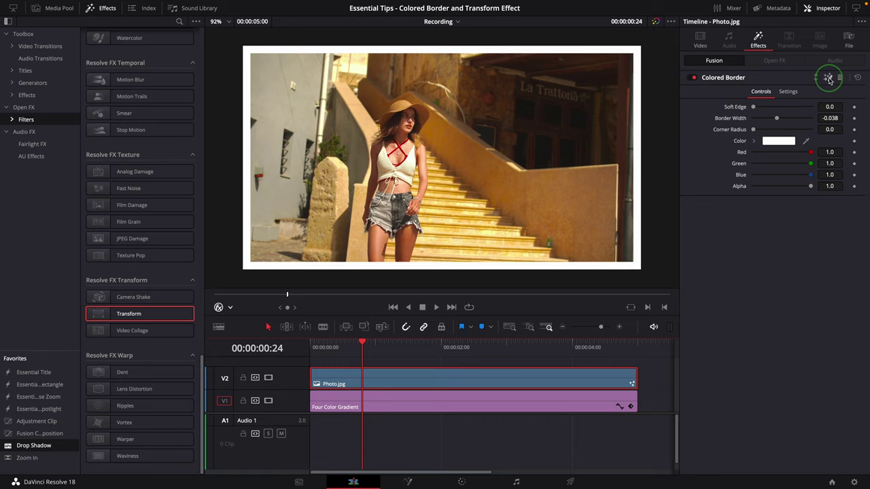
# In Fusion, shift MediaOut1 right and drop a Transform1 node onto the ColoredBorder–MediaOut1 link
pyautogui.click(829, 79)
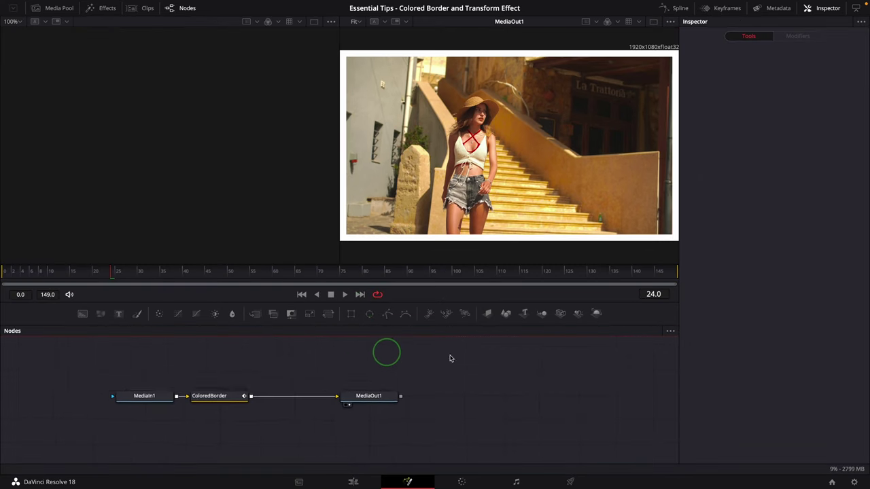
pyautogui.moveTo(515, 392); pyautogui.dragTo(571, 392)
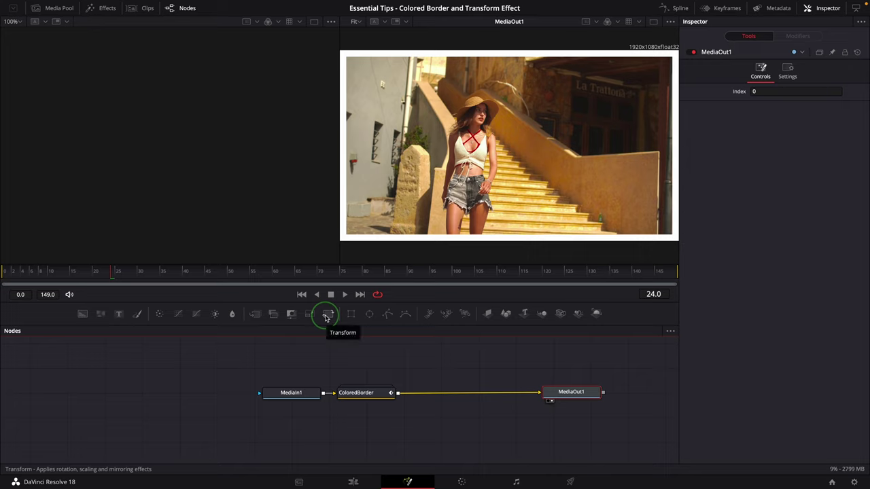
pyautogui.moveTo(326, 318); pyautogui.dragTo(339, 402)
pyautogui.click(578, 405)
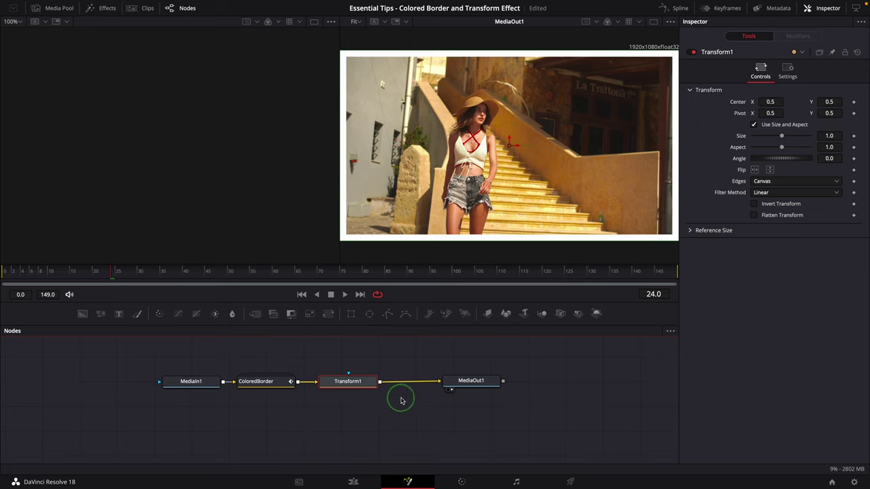
# Add a Drop Shadow node by searching 'drop' in the Shift+Space tool search
pyautogui.hotkey('shift', 'space')
pyautogui.write('drop')
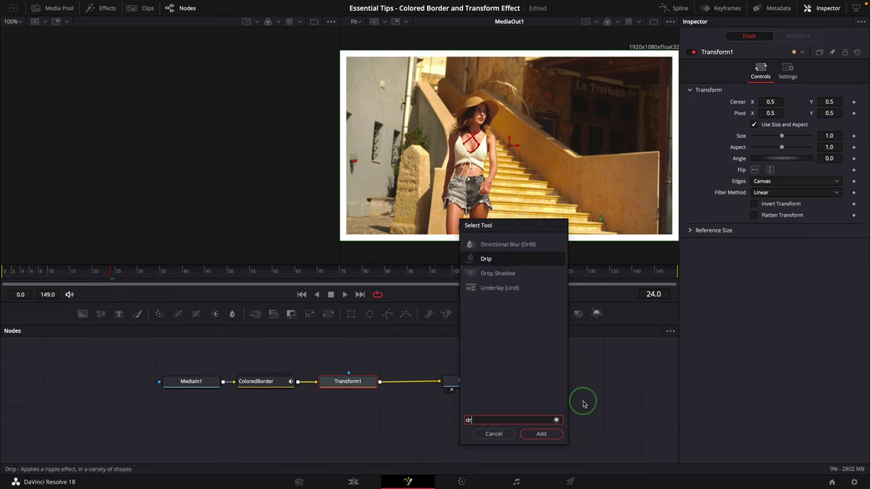
pyautogui.click(495, 246)
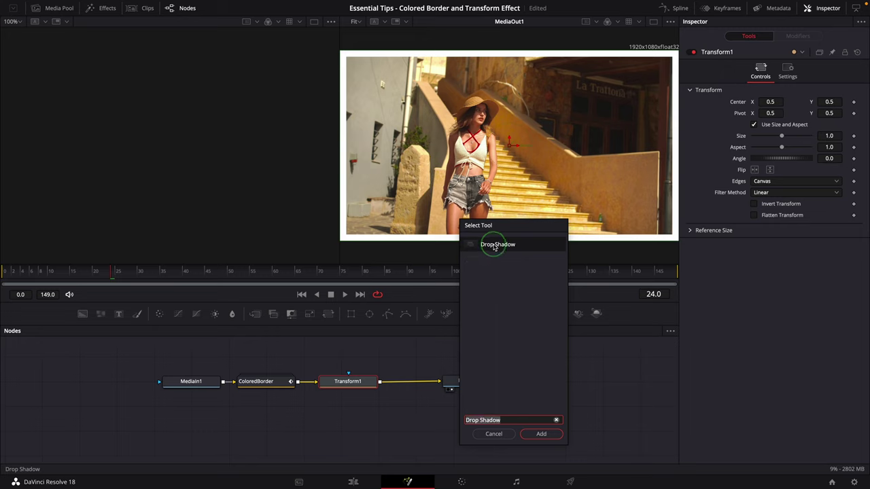
pyautogui.click(541, 435)
# Place DropShadow1 between Transform1 and MediaOut1 and marquee-select the four nodes before MediaOut1
pyautogui.moveTo(490, 383); pyautogui.dragTo(521, 382)
pyautogui.moveTo(445, 383)
pyautogui.mouseDown()
pyautogui.moveTo(432, 371)
pyautogui.moveTo(434, 384)
pyautogui.mouseUp()
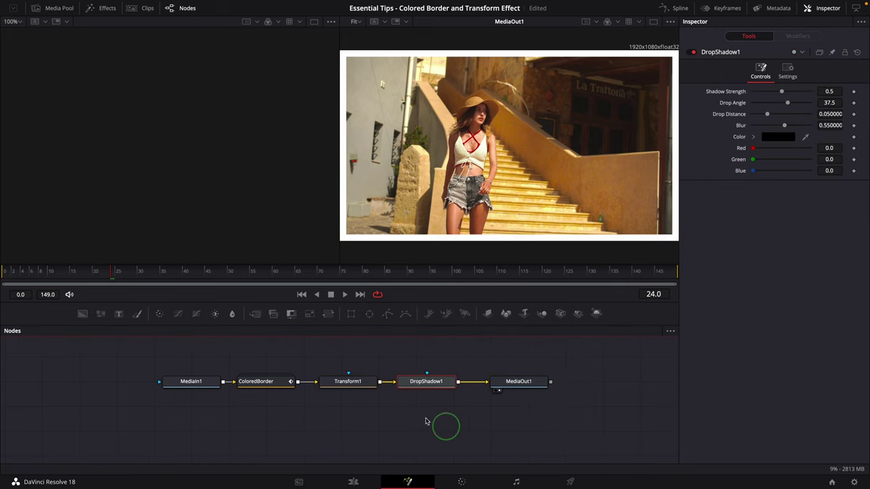
pyautogui.moveTo(139, 349); pyautogui.dragTo(475, 413)
# Create a macro from the selected nodes named 'Border Tutorial', exporting all seven ColoredBorder controls
pyautogui.rightClick(443, 385)
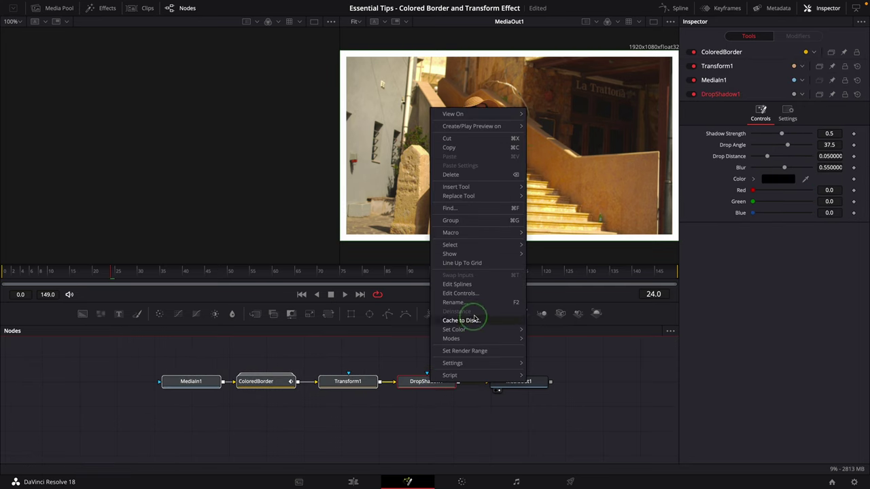
pyautogui.moveTo(473, 233)
pyautogui.click(557, 233)
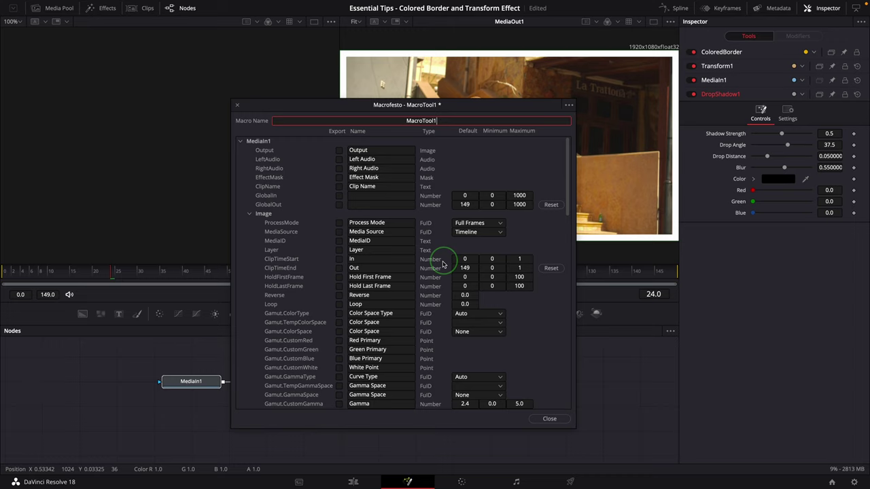
pyautogui.doubleClick(441, 120)
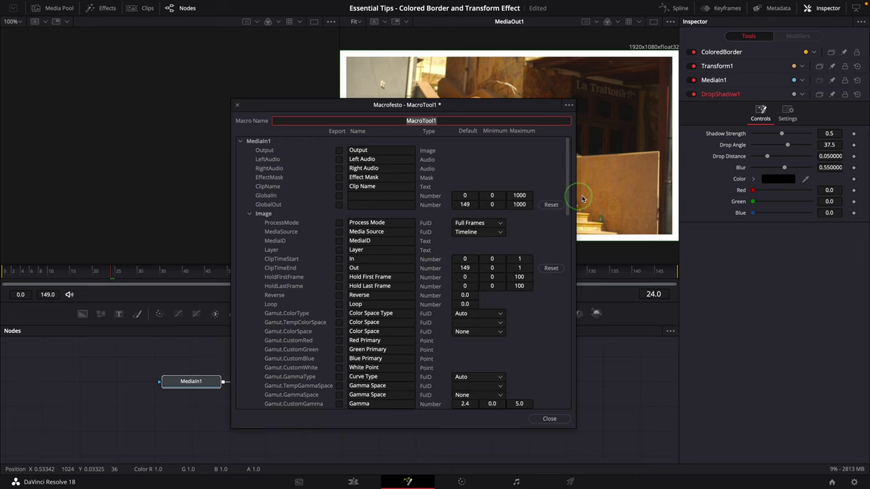
pyautogui.write('Border Tutoro')
pyautogui.press('BackSpace')
pyautogui.write('ial')
pyautogui.click(339, 213)
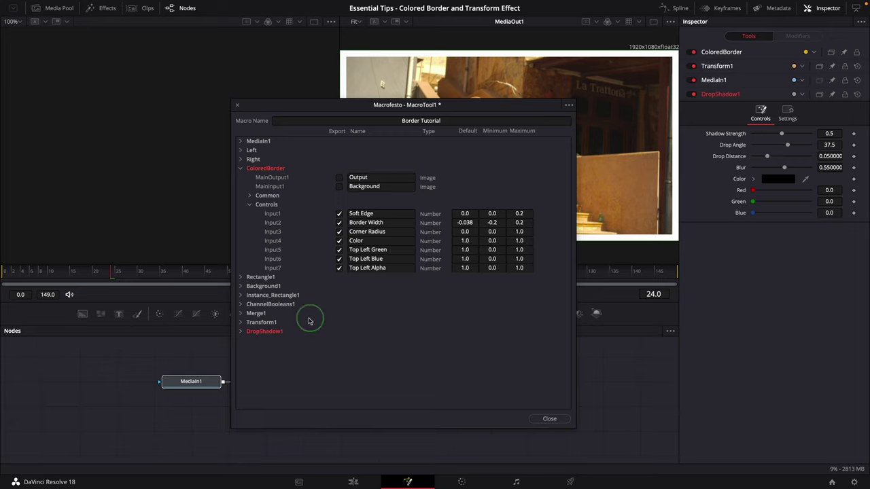
# Export Transform1's Center, Use Size and Aspect, Aspect, X/Y Size and Angle, plus DropShadow1's Drop Angle
pyautogui.click(240, 322)
pyautogui.scroll(-3, 430, 285)
pyautogui.scroll(-2, 430, 286)
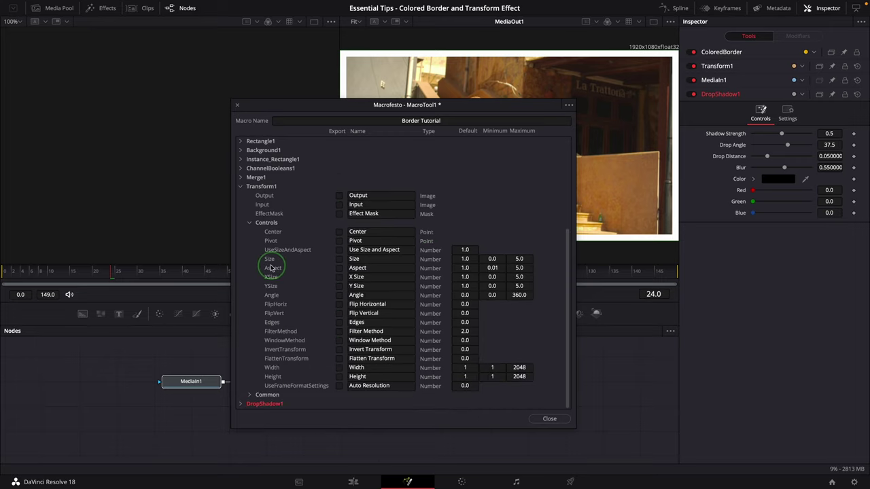
pyautogui.click(339, 234)
pyautogui.click(340, 251)
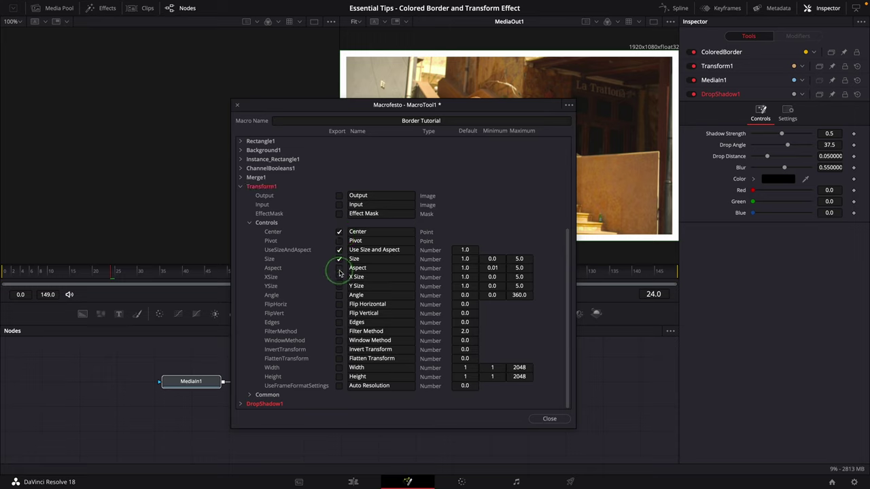
pyautogui.click(340, 268)
pyautogui.click(339, 277)
pyautogui.click(339, 286)
pyautogui.click(340, 295)
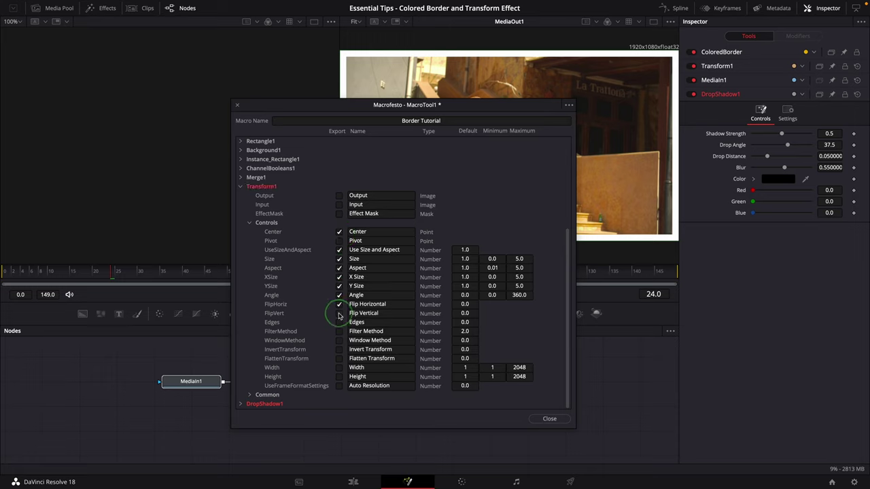
pyautogui.scroll(-6, 425, 305)
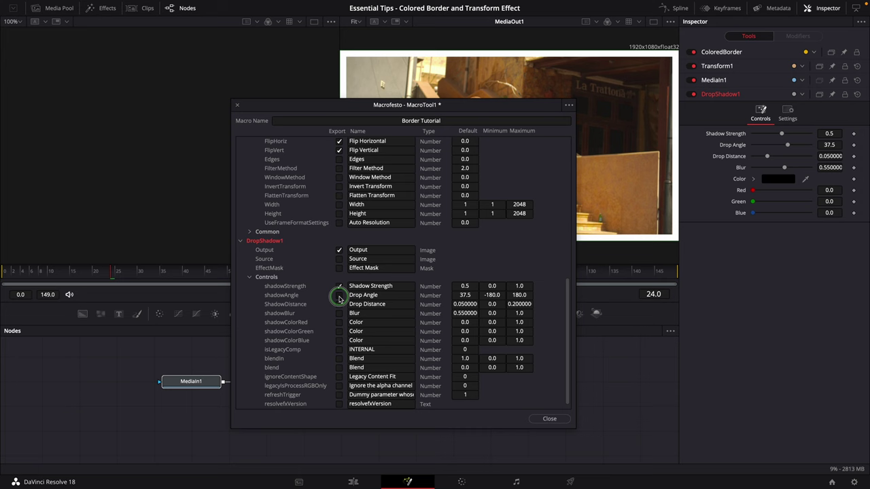
pyautogui.click(339, 295)
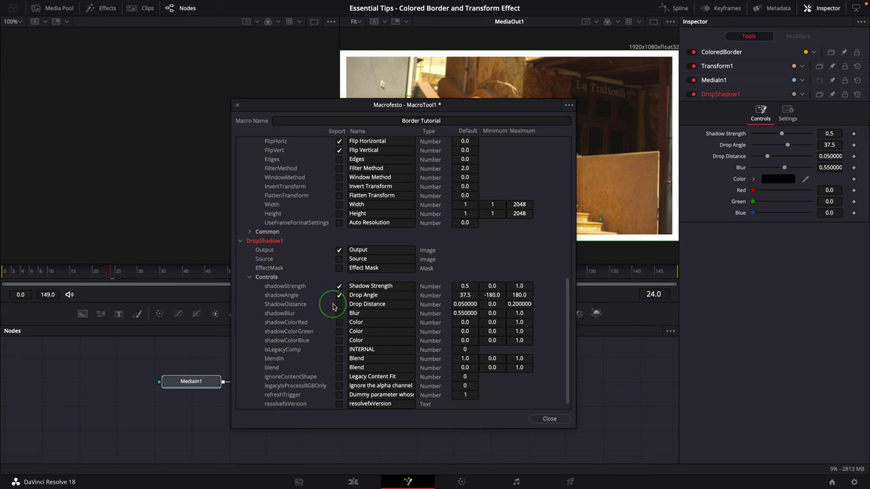
# Save the macro as 'Border Tutorial' in Templates/Edit/Effects/Essential Effects and close the macro editor
pyautogui.click(568, 104)
pyautogui.click(585, 147)
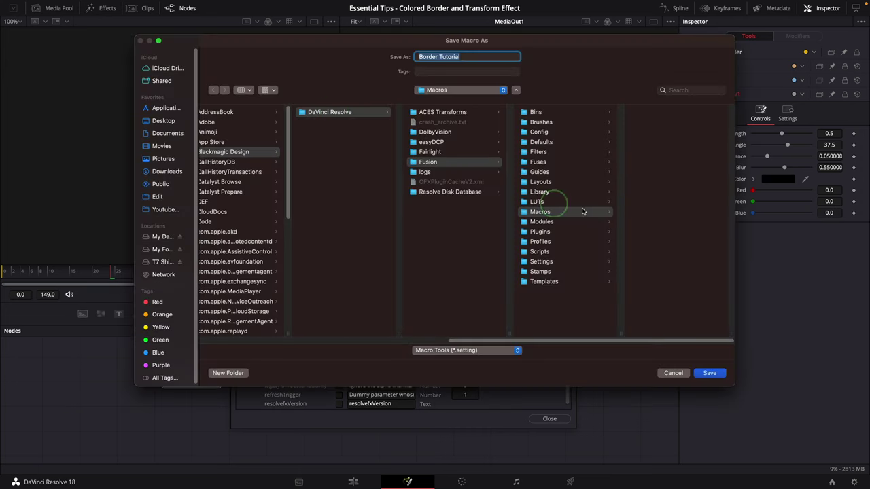
pyautogui.click(549, 283)
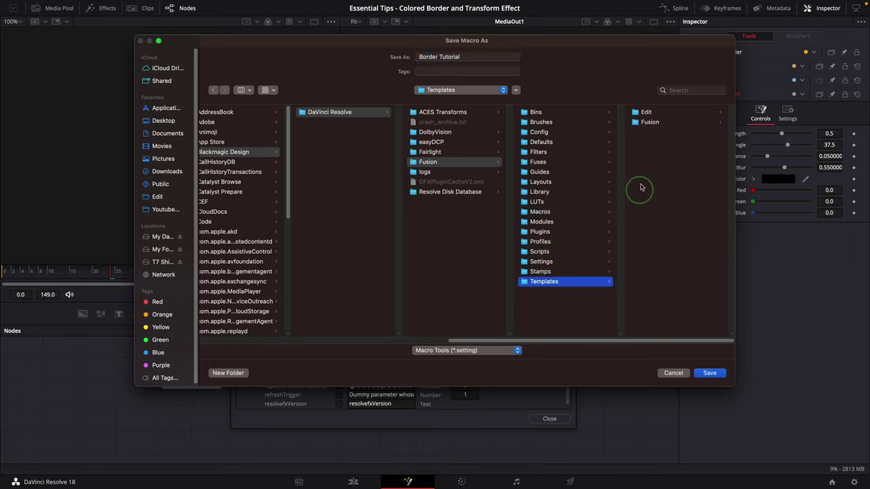
pyautogui.click(646, 112)
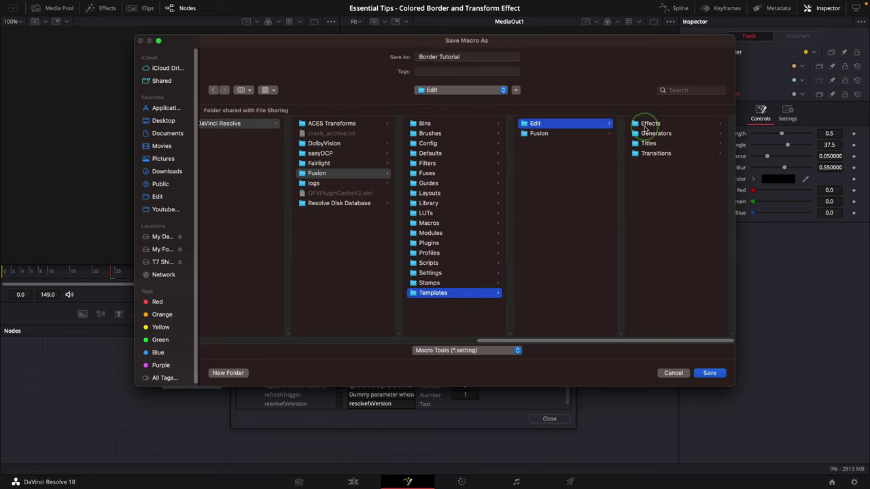
pyautogui.click(646, 126)
pyautogui.click(665, 126)
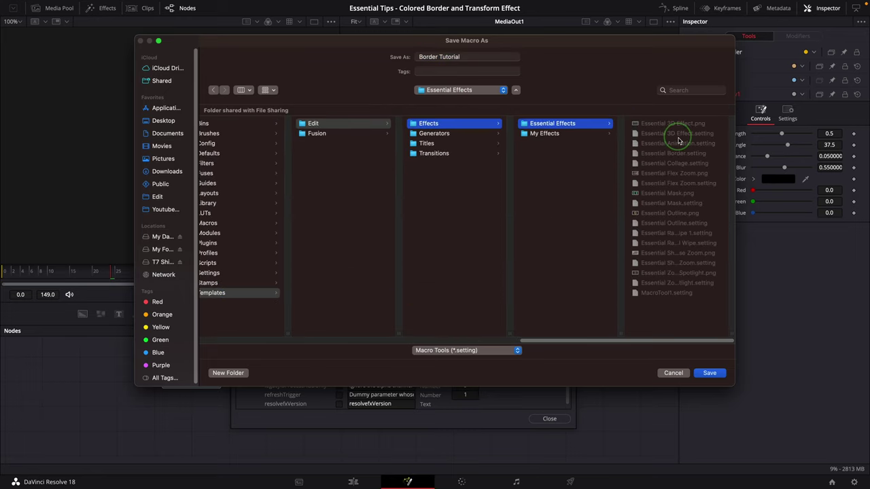
pyautogui.click(709, 373)
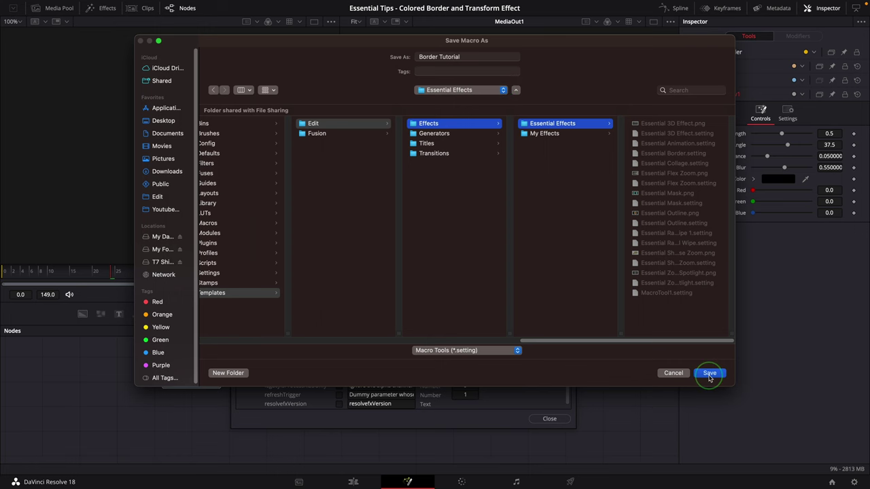
pyautogui.click(550, 418)
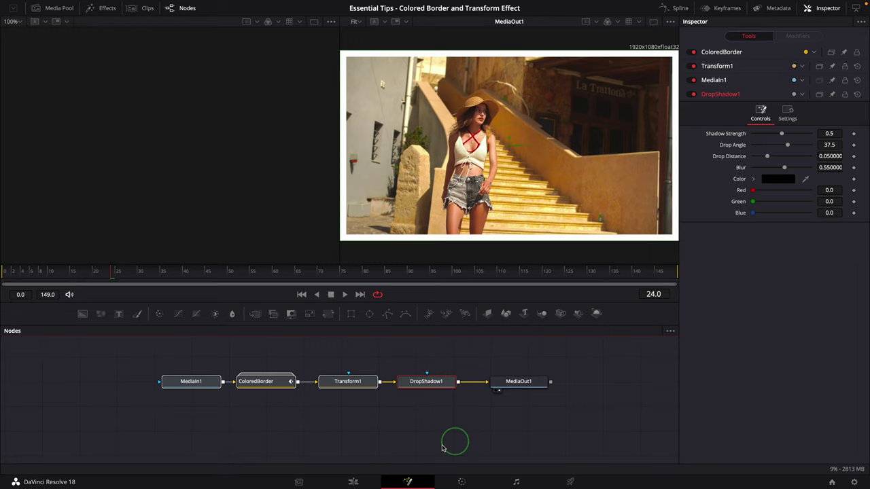
# On the Edit page, apply the Border Tutorial effect from Essential Effects to Photo.jpg
pyautogui.click(355, 481)
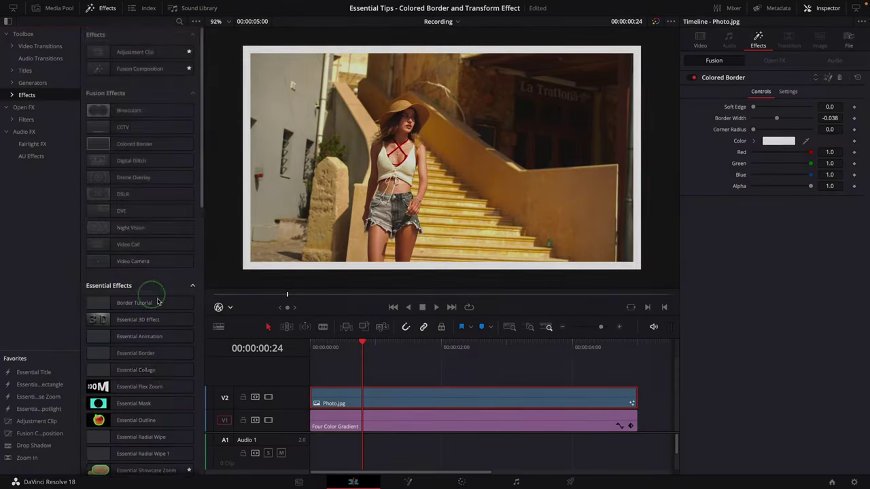
pyautogui.scroll(-4, 157, 301)
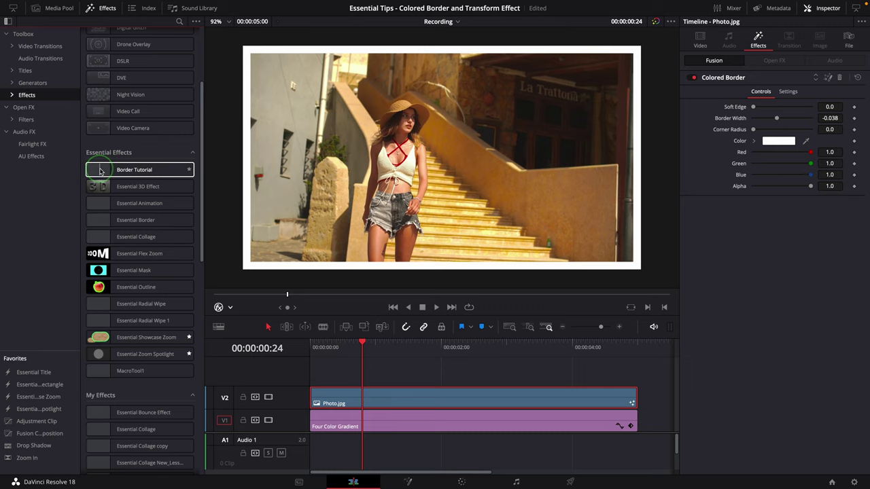
pyautogui.click(113, 171)
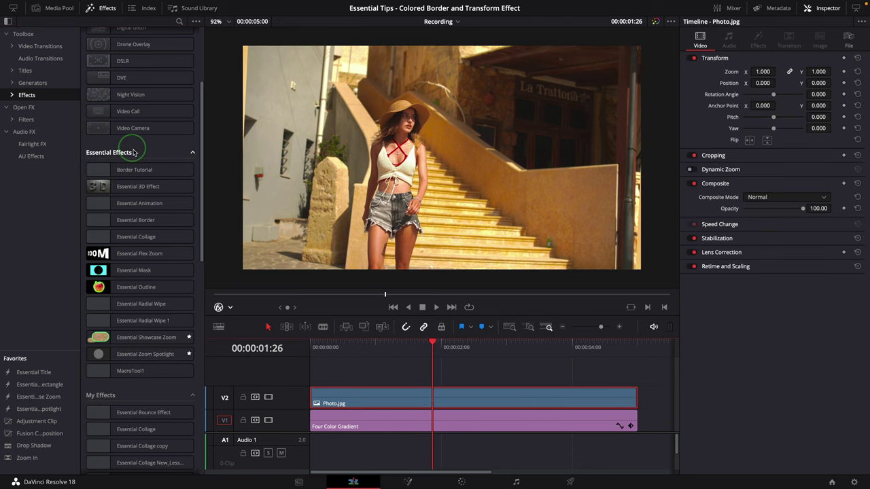
pyautogui.doubleClick(92, 170)
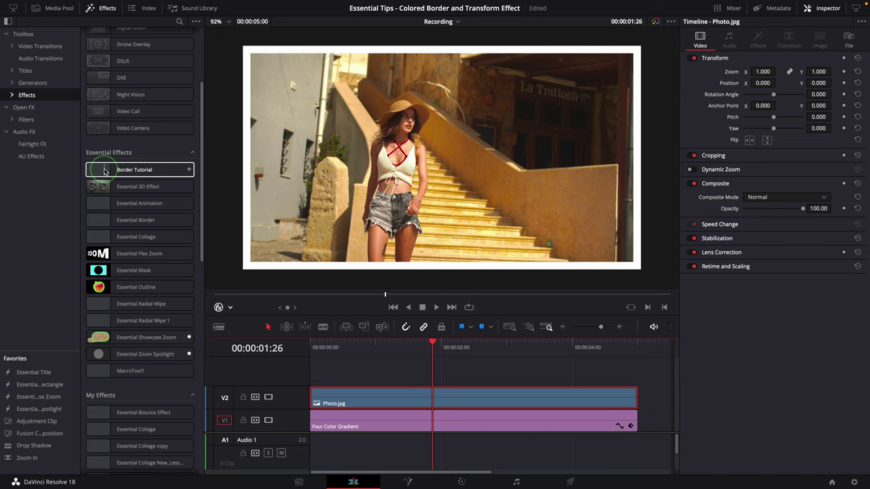
pyautogui.moveTo(104, 170); pyautogui.dragTo(429, 180)
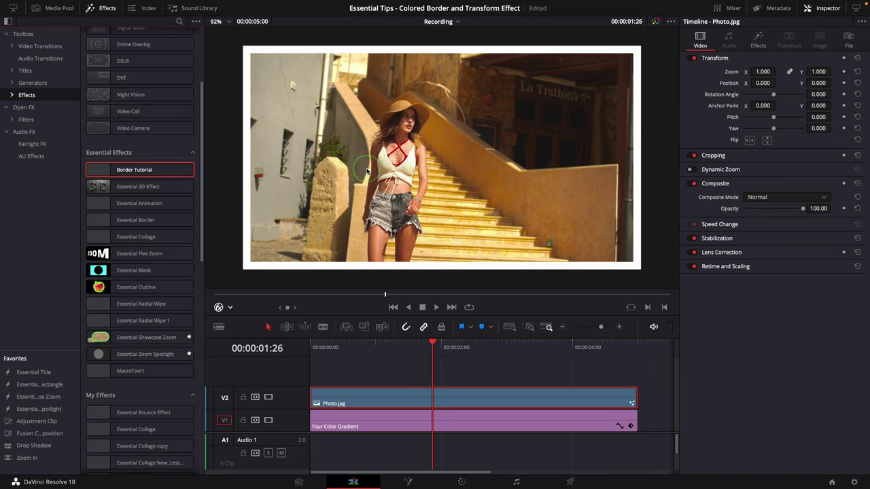
# With on-screen controls shown, shrink the photo to Size 0.522971, reposition it and tilt it 11.59775°
pyautogui.click(231, 310)
pyautogui.click(242, 369)
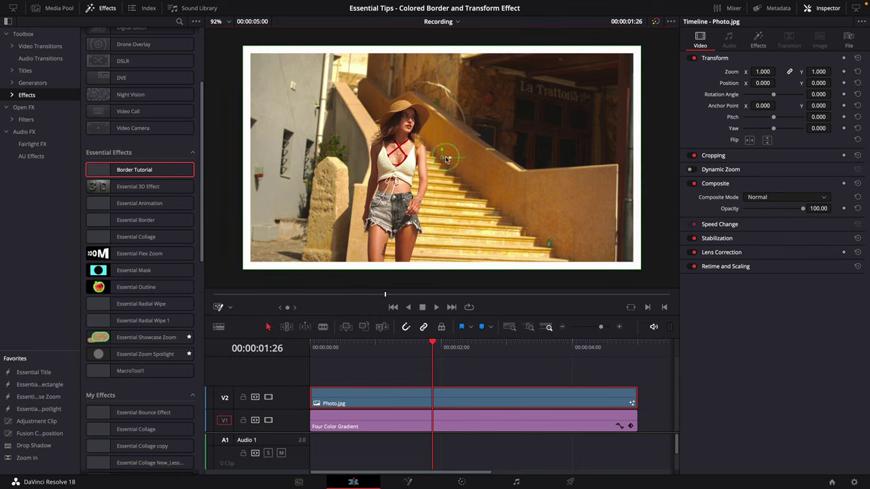
pyautogui.moveTo(440, 163); pyautogui.dragTo(454, 148)
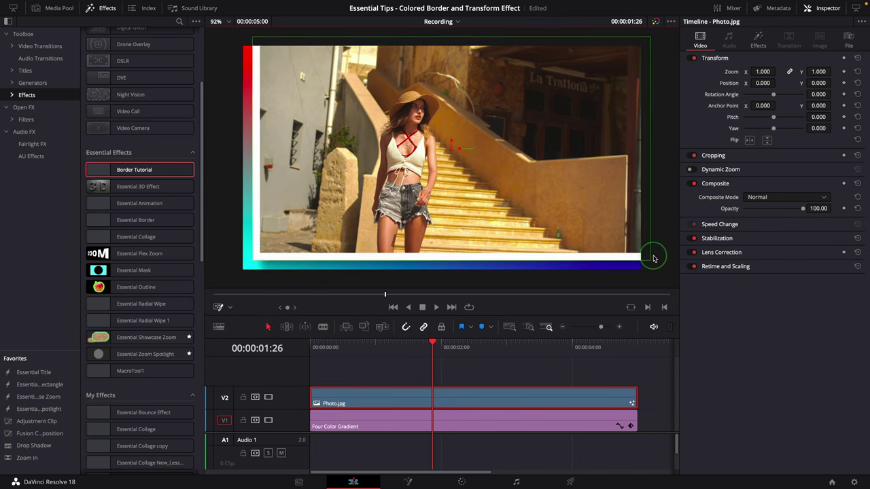
pyautogui.moveTo(651, 257); pyautogui.dragTo(517, 214)
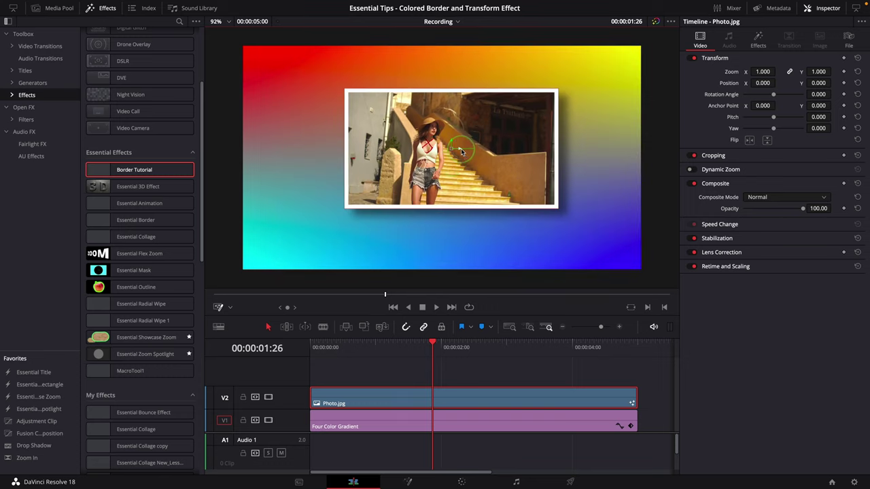
pyautogui.moveTo(458, 149)
pyautogui.mouseDown()
pyautogui.moveTo(469, 155)
pyautogui.moveTo(469, 137)
pyautogui.mouseUp()
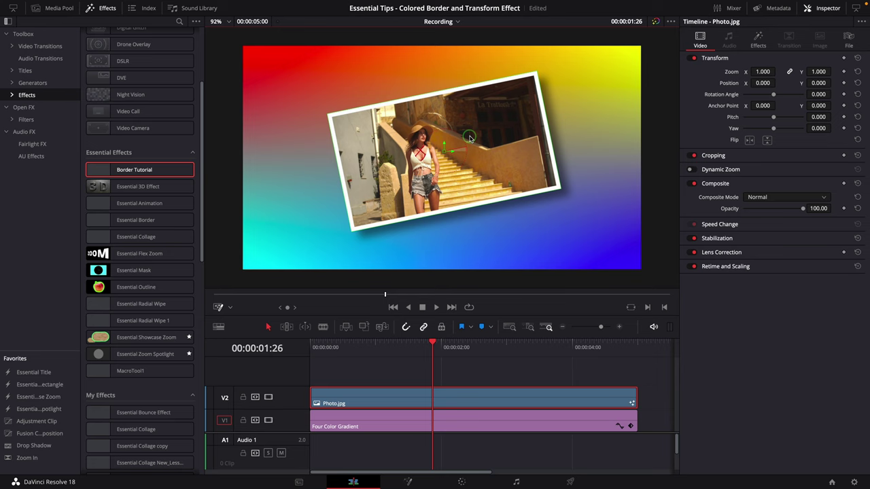
pyautogui.moveTo(501, 184); pyautogui.dragTo(491, 227)
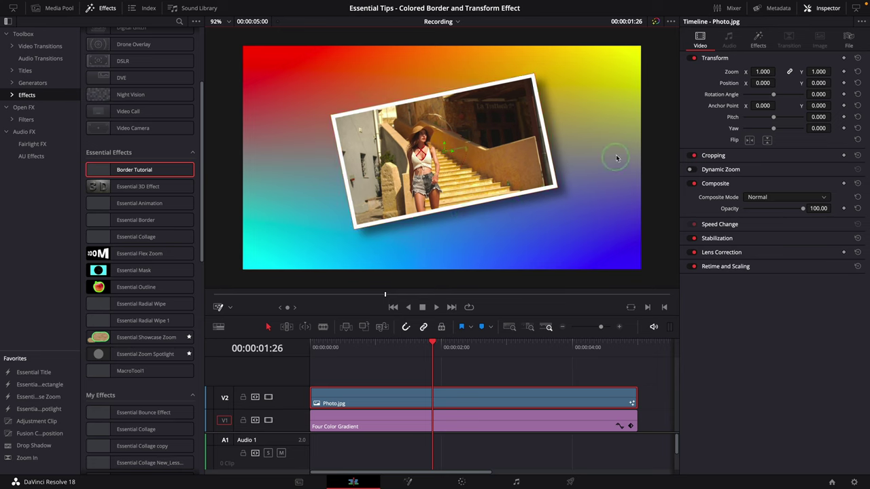
pyautogui.click(765, 45)
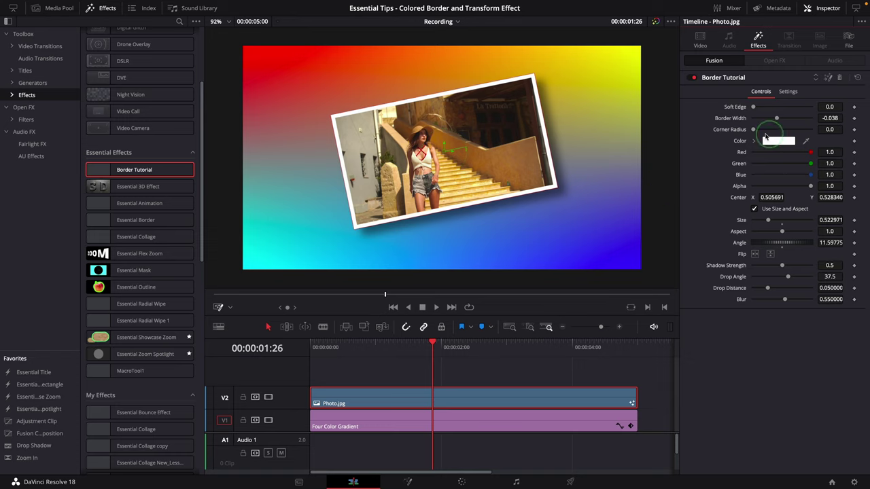
# Set Corner Radius 0.244 and Blue 0.0 for a yellow border, test the flips, and set Shadow Strength 0.701
pyautogui.moveTo(753, 129); pyautogui.dragTo(767, 129)
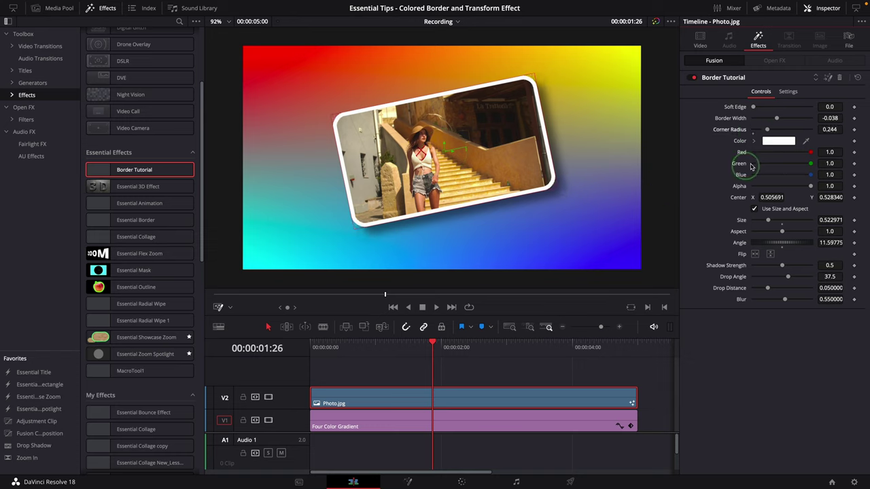
pyautogui.moveTo(810, 175); pyautogui.dragTo(752, 185)
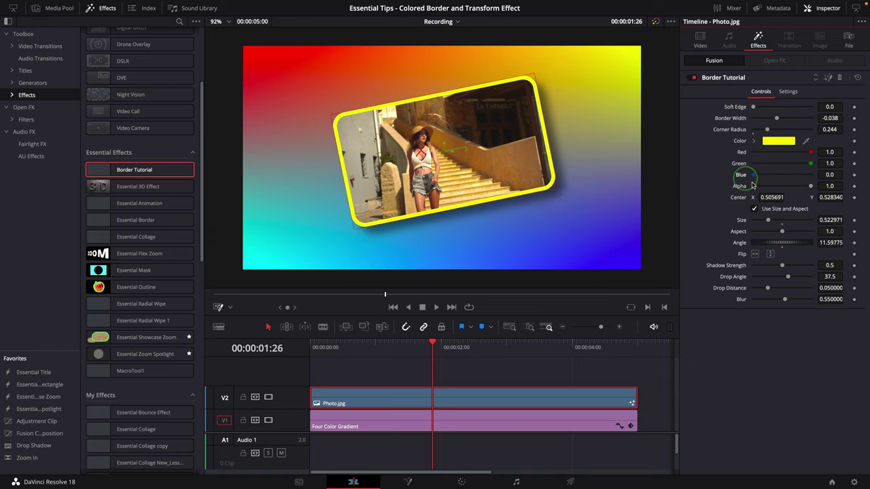
pyautogui.click(769, 254)
pyautogui.click(770, 254)
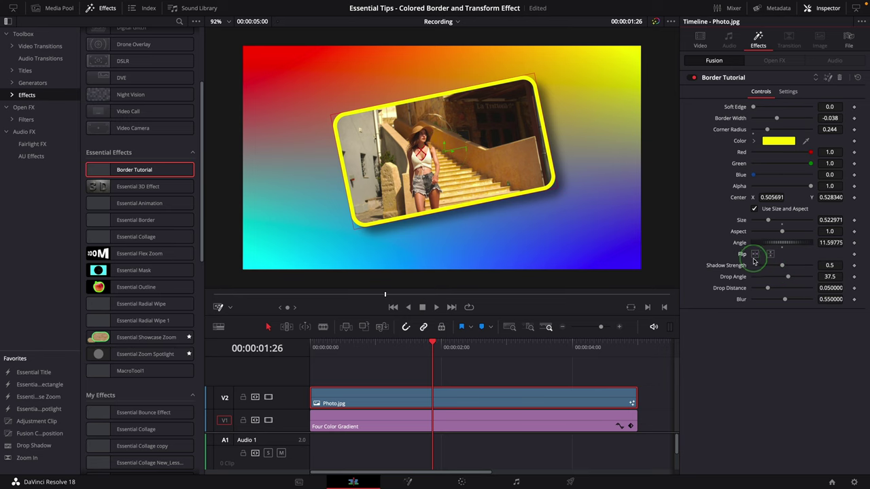
pyautogui.click(754, 253)
pyautogui.click(754, 254)
pyautogui.moveTo(781, 265)
pyautogui.mouseDown()
pyautogui.moveTo(742, 270)
pyautogui.moveTo(788, 270)
pyautogui.mouseUp()
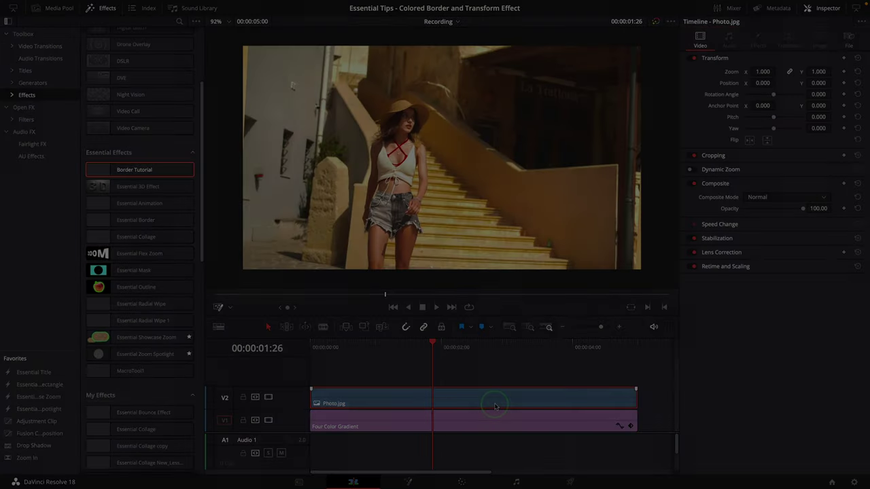
# Apply the built-in Essential Border effect to the photo in the viewer
pyautogui.click(106, 222)
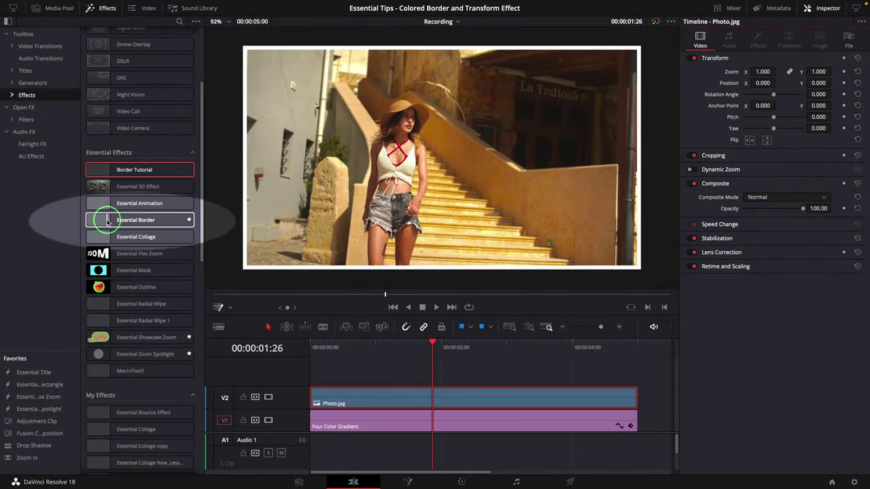
pyautogui.moveTo(107, 223); pyautogui.dragTo(468, 198)
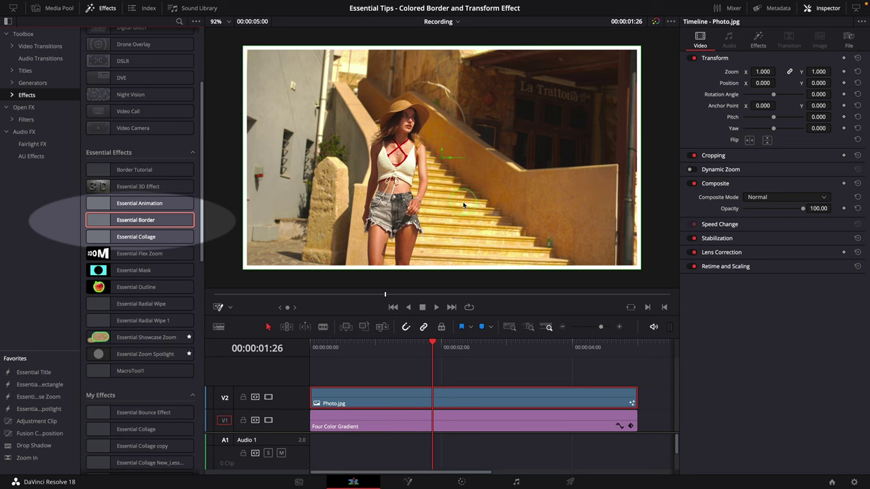
pyautogui.click(758, 41)
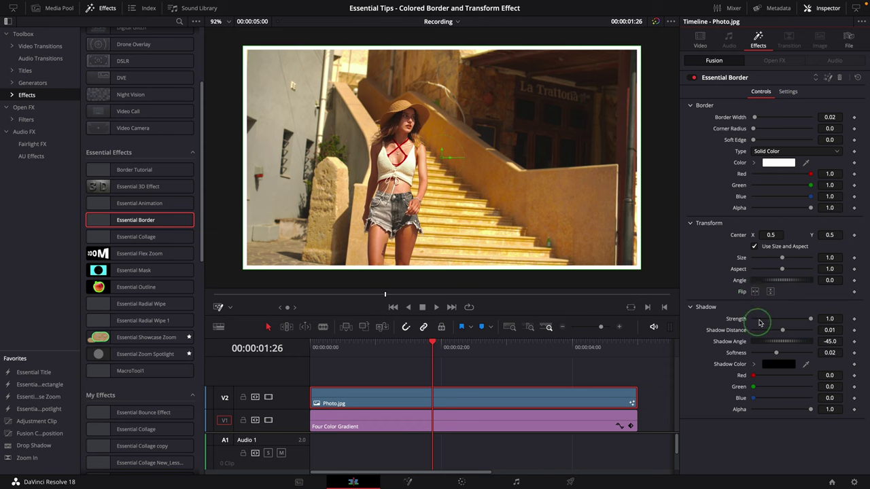
# Try the border Type as Gradient and Horizontal, then set it back to Solid Color
pyautogui.click(795, 153)
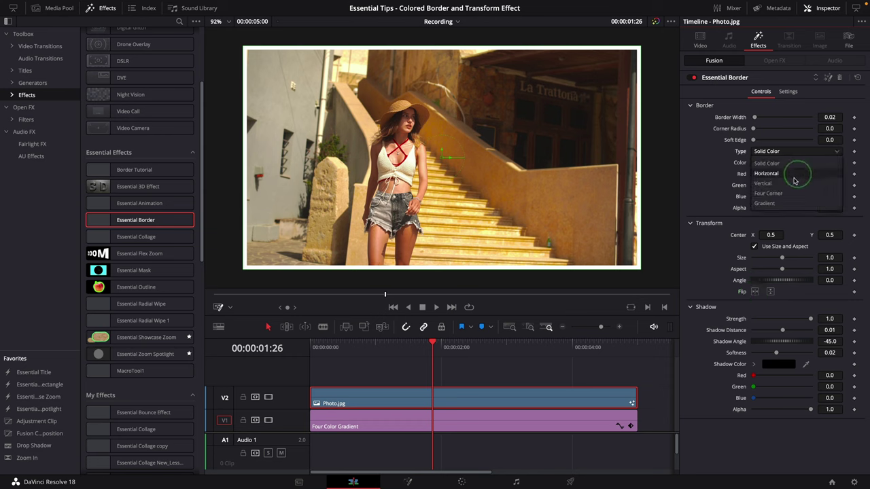
pyautogui.click(768, 203)
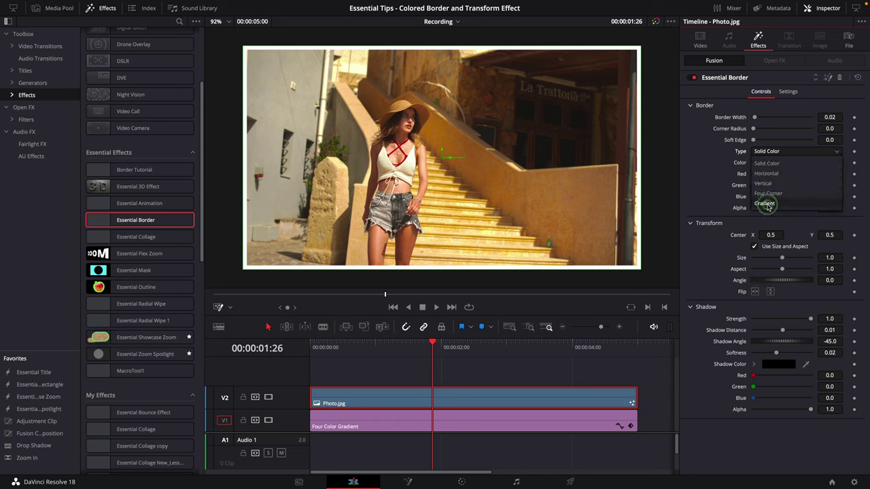
pyautogui.click(783, 152)
pyautogui.click(769, 169)
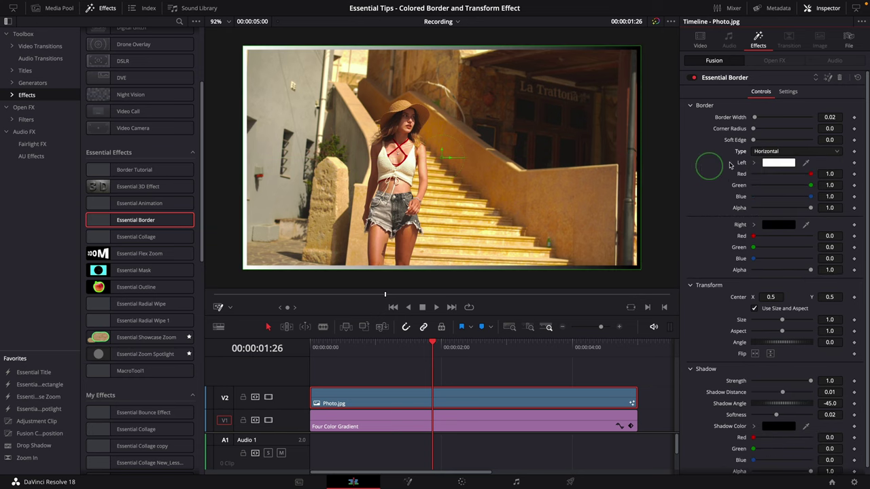
pyautogui.click(775, 152)
pyautogui.click(769, 163)
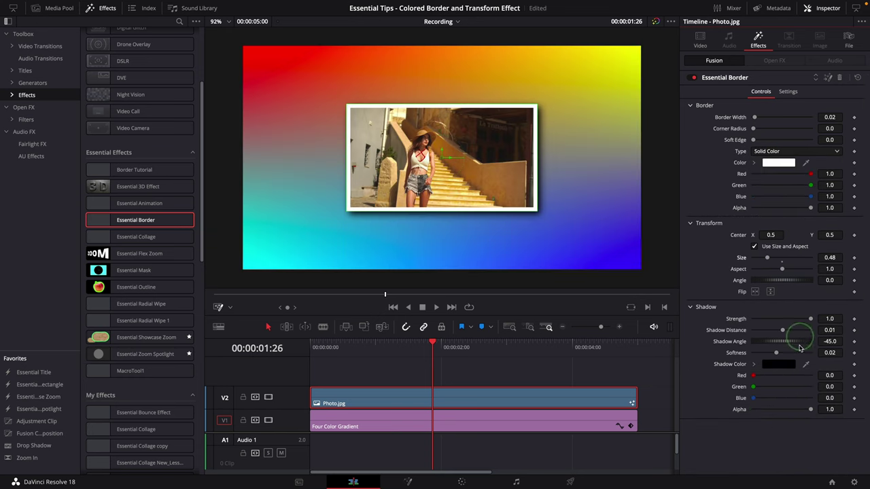